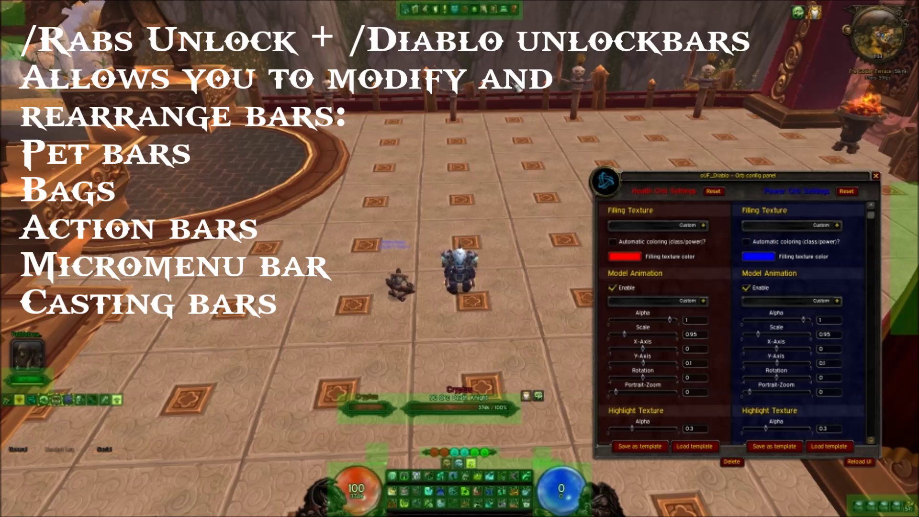
key(1)
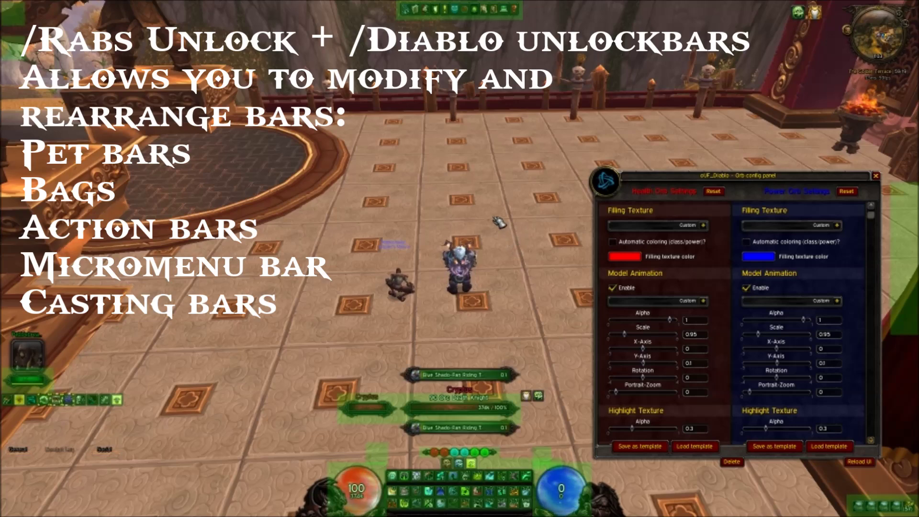
key(w)
key(1)
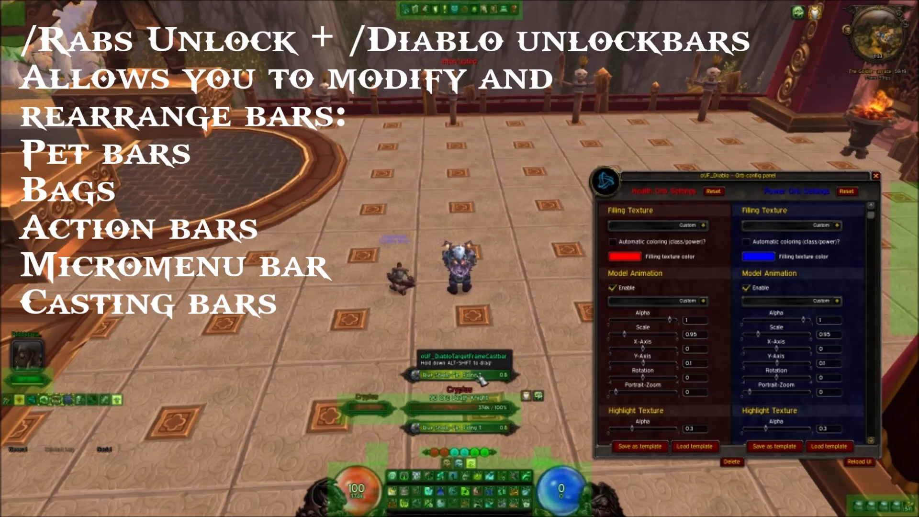
key(w)
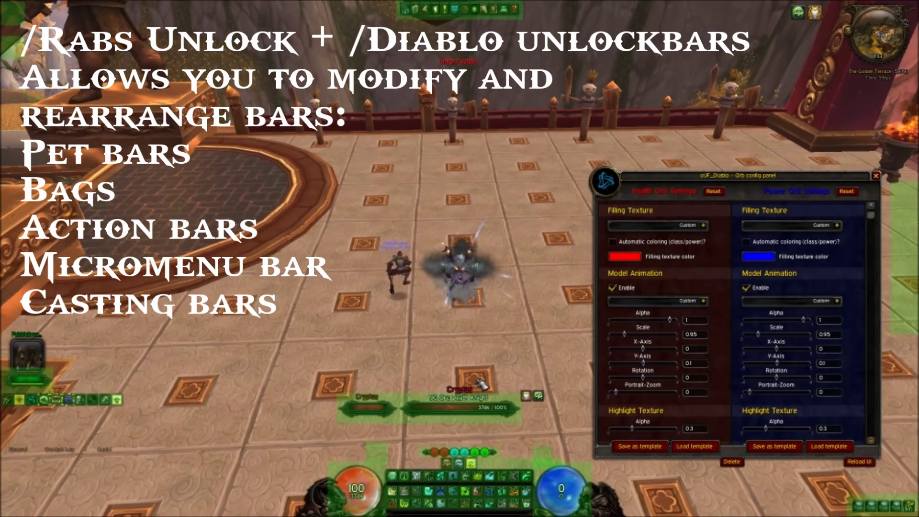
key(1)
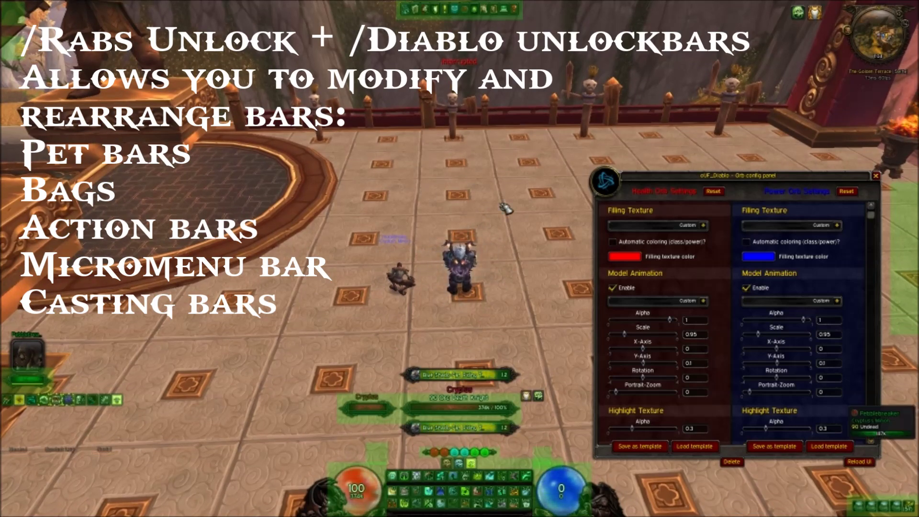
key(w)
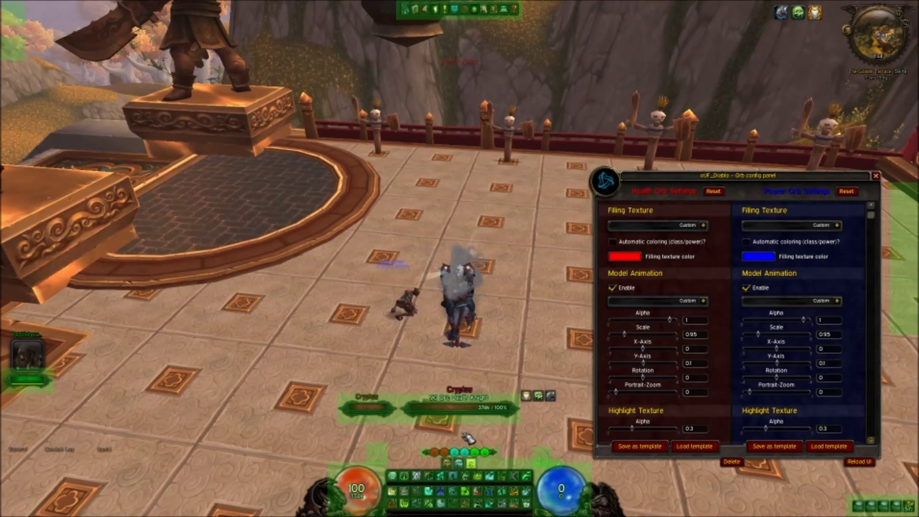
key(1)
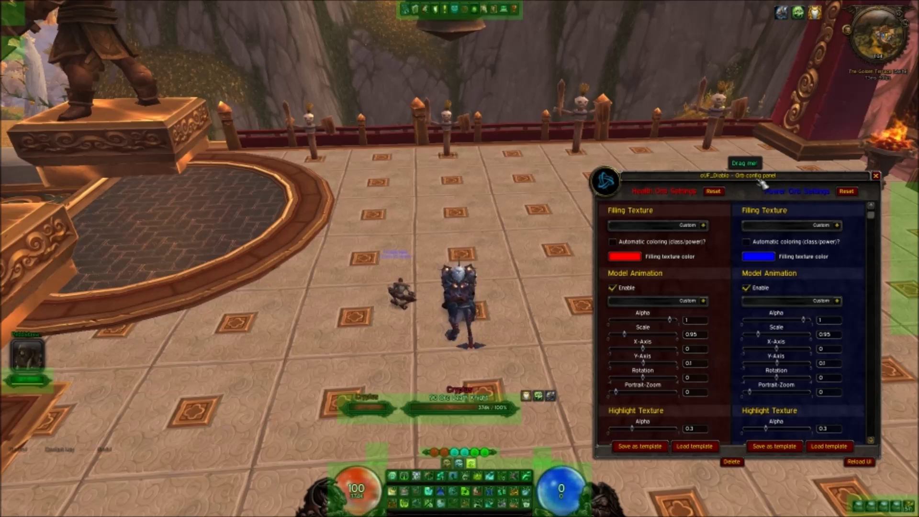
- Try gradient and golf fill textures on the health orb, settling on marble
click(703, 226)
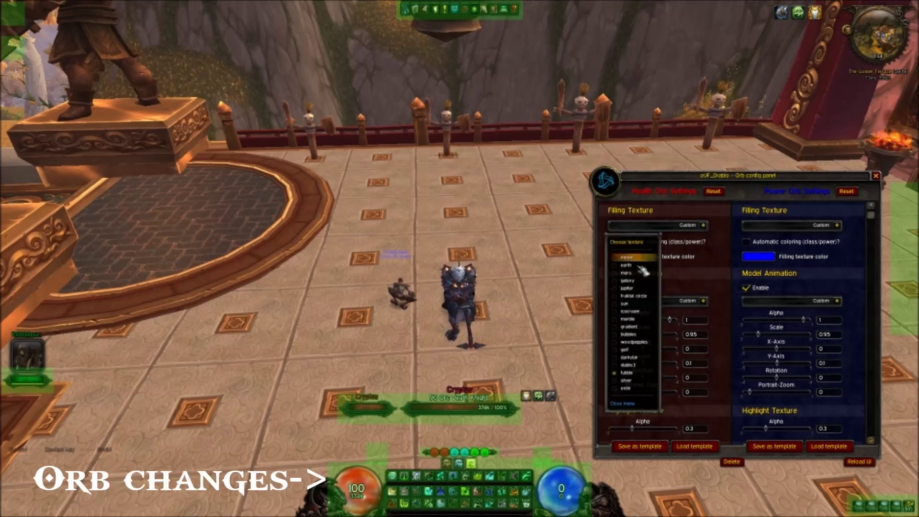
click(638, 268)
click(703, 225)
click(643, 326)
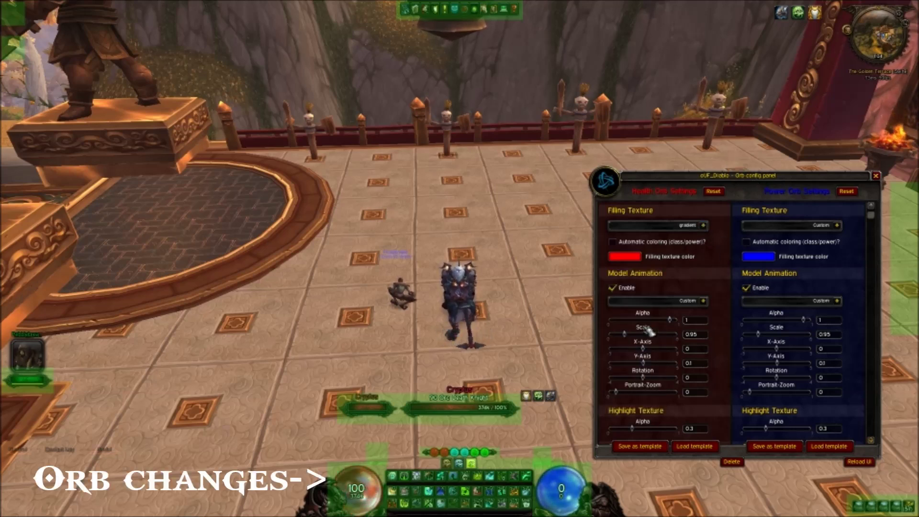
click(702, 225)
click(640, 352)
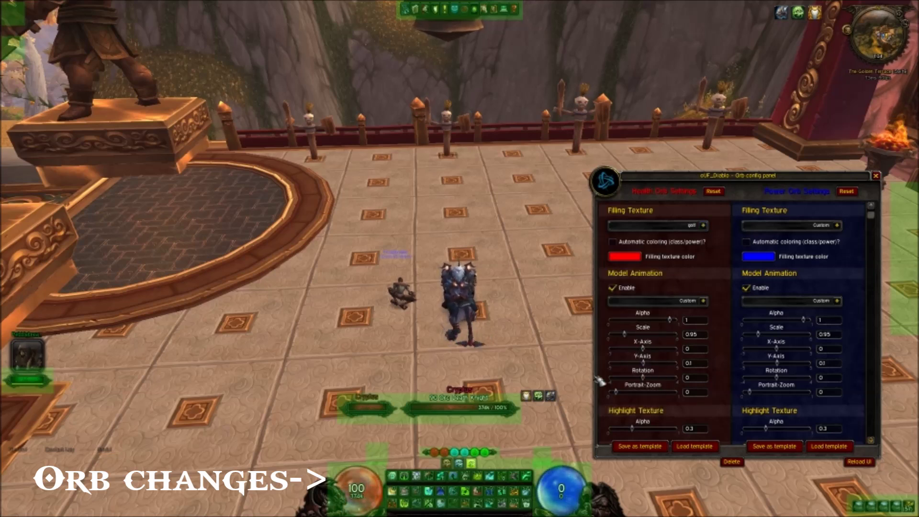
click(702, 225)
click(644, 324)
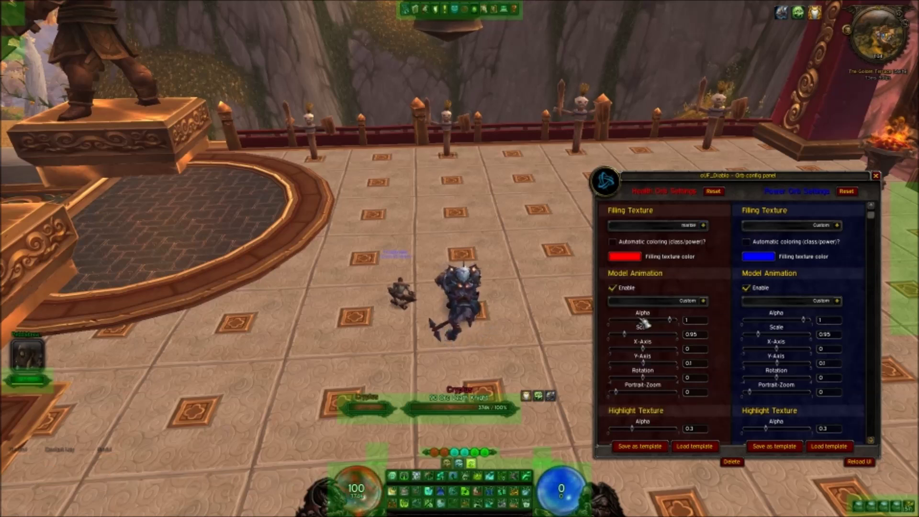
- Try fractal circle, bubbles, darkstar and galaxy fills on the power orb, settling on moon
click(837, 225)
click(772, 300)
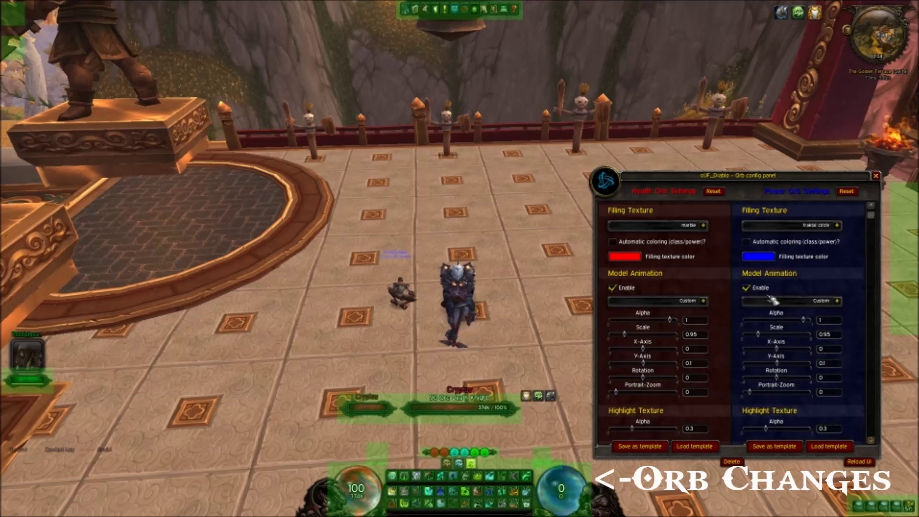
click(837, 226)
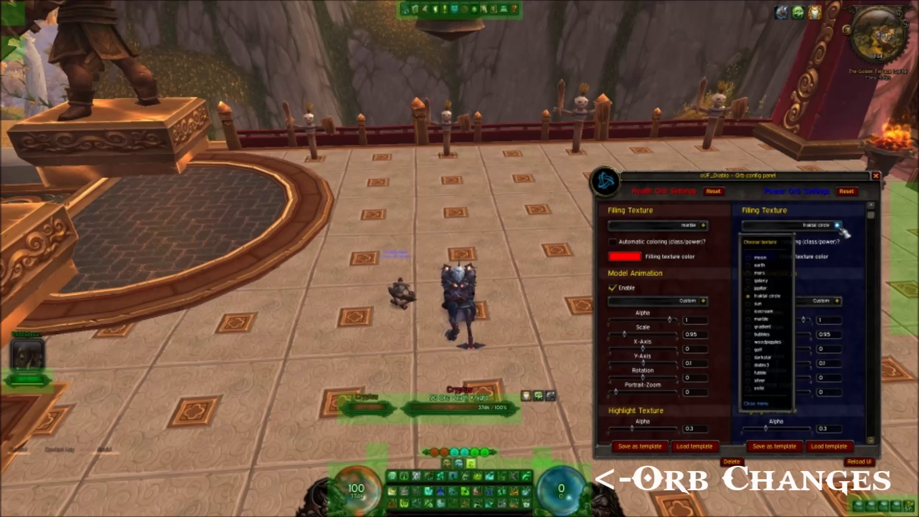
click(764, 334)
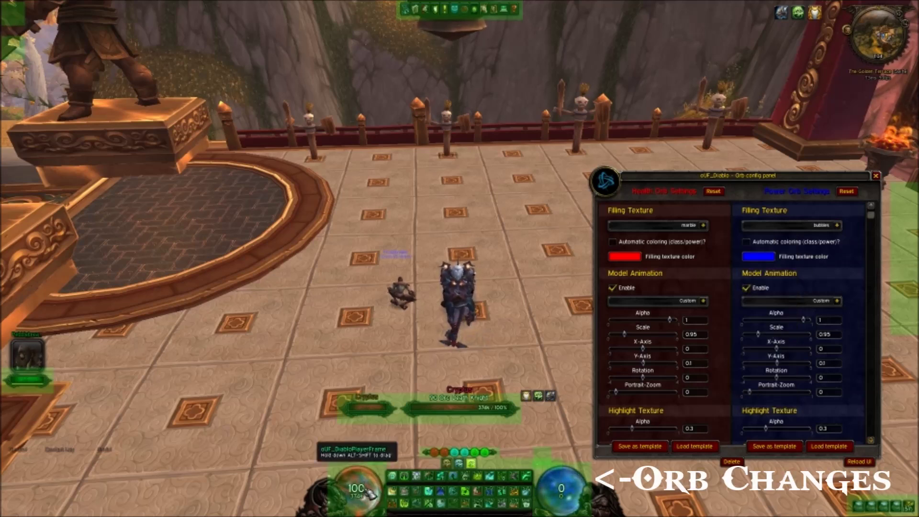
click(836, 225)
click(778, 359)
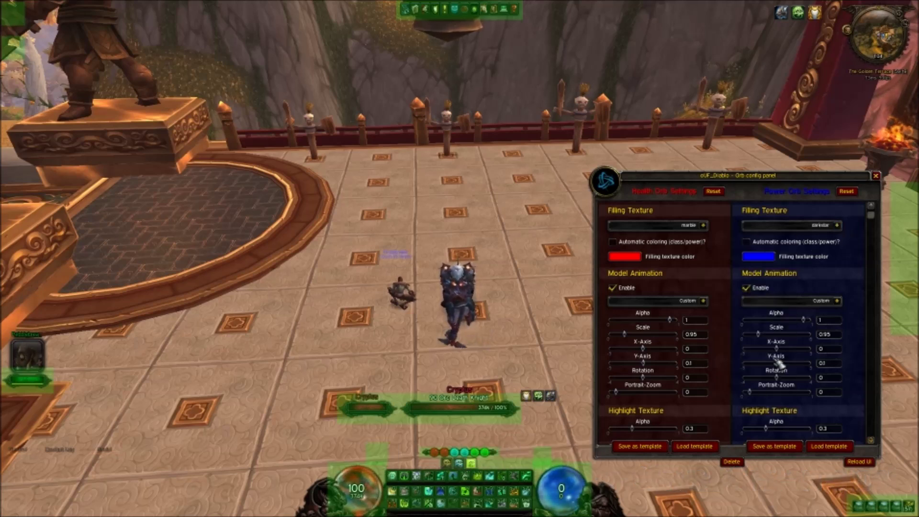
click(837, 226)
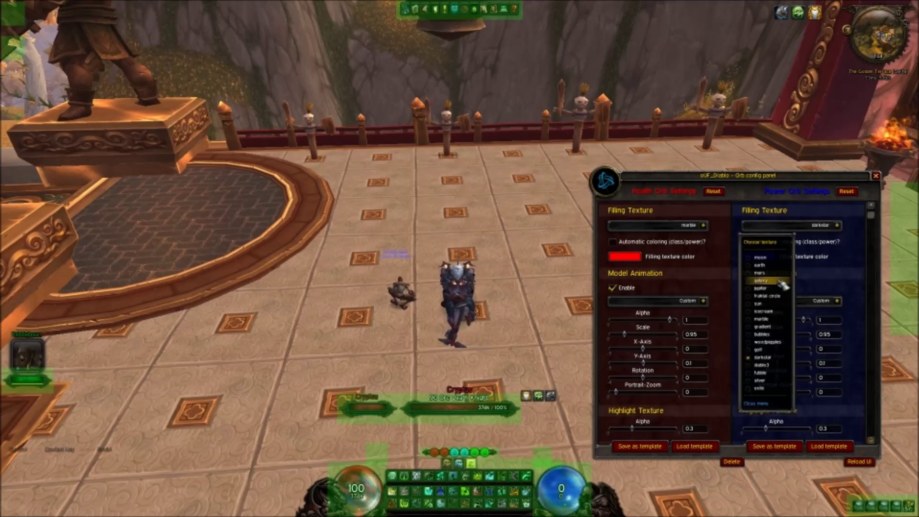
click(781, 281)
click(836, 226)
click(765, 259)
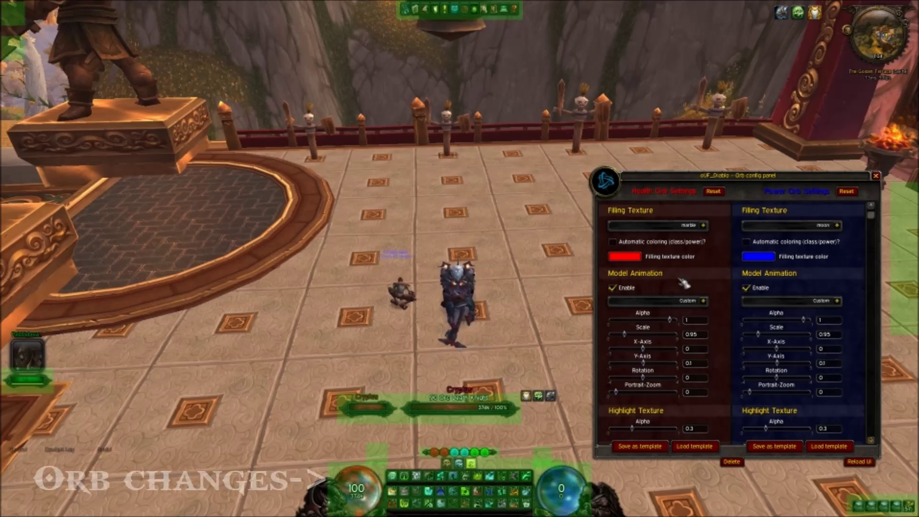
- Preview different tints for the health orb fill, keeping it red
click(624, 257)
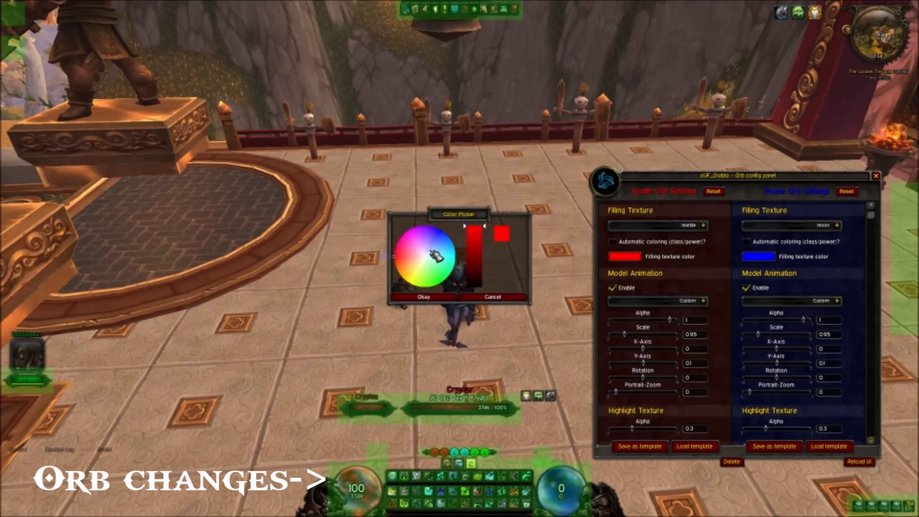
mouse_move(436, 256)
mouse_down()
mouse_move(421, 243)
mouse_move(415, 273)
mouse_move(426, 283)
mouse_move(447, 260)
mouse_move(410, 242)
mouse_move(401, 259)
mouse_up()
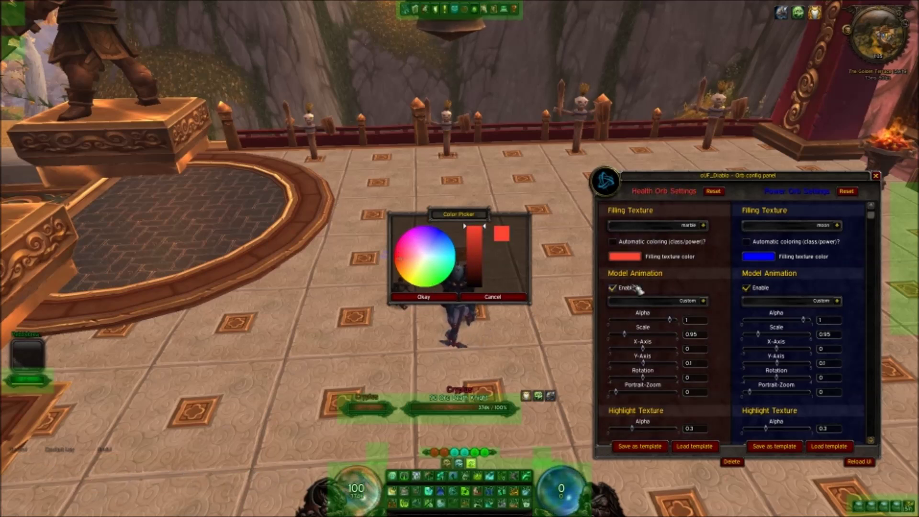
click(406, 296)
- Sweep power orb colors, then enable automatic class/power coloring for both power and health orbs
click(762, 260)
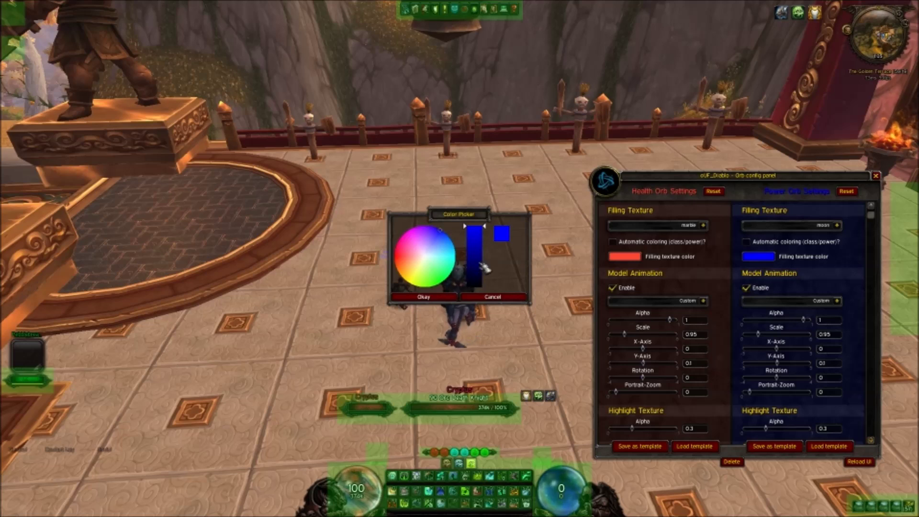
drag(445, 240, 431, 261)
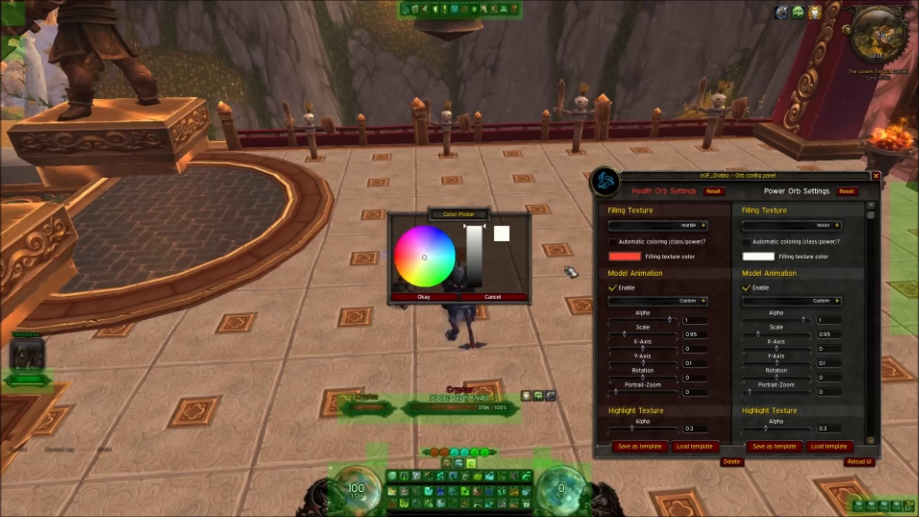
click(746, 242)
click(612, 241)
click(405, 297)
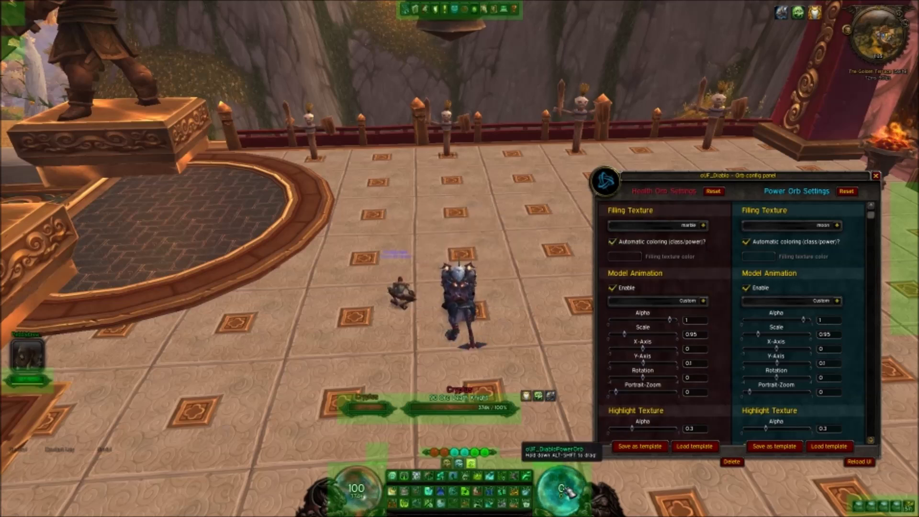